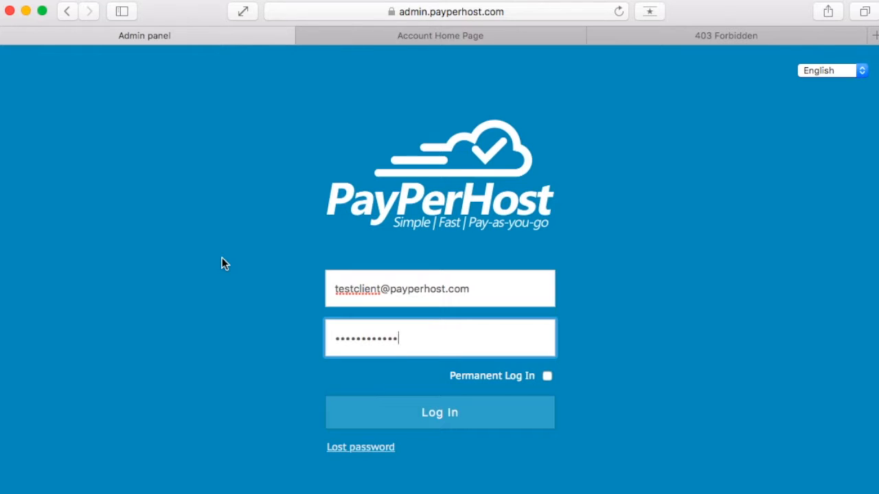
Log in to the hosting admin panel and find the name server addresses in the domain section's help text
left_click(384, 409)
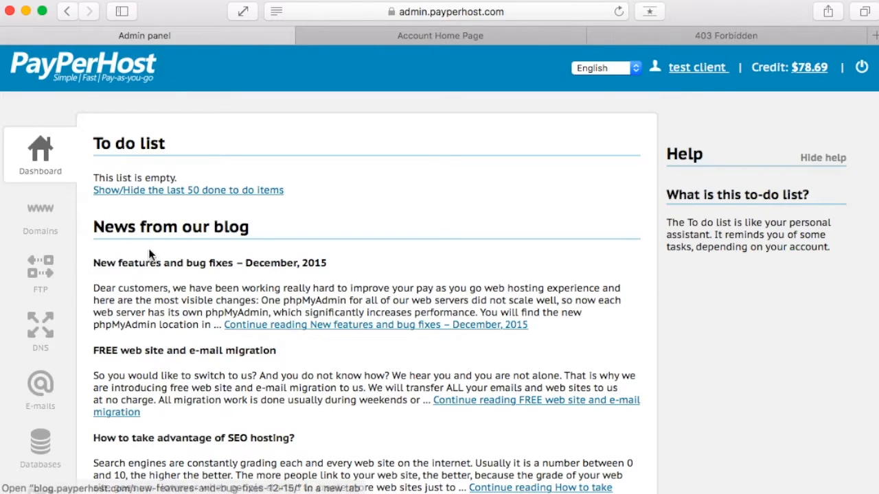
left_click(39, 214)
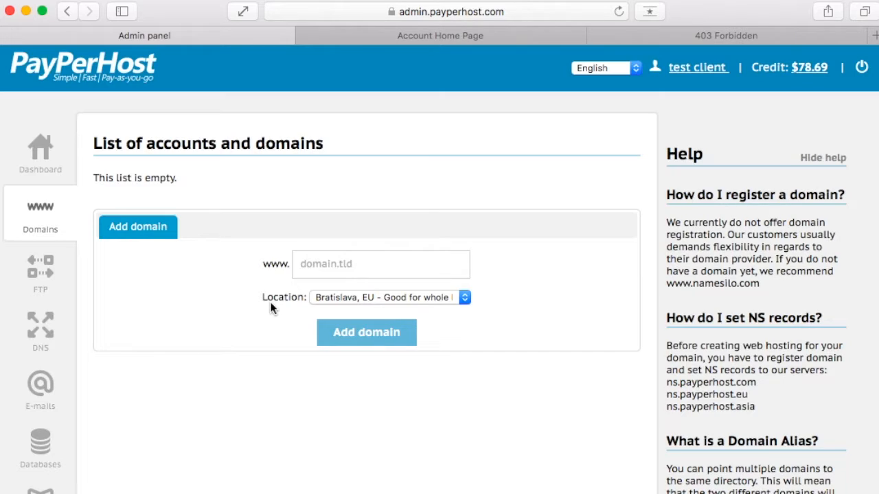
left_click_drag(665, 383, 755, 389)
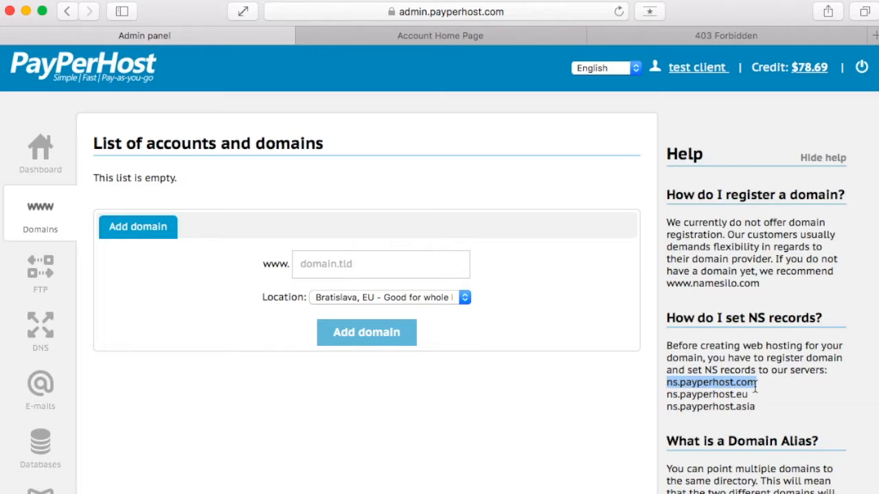
Switch to NameSilo and open the nameserver settings of the robonodes.com domain
left_click(505, 39)
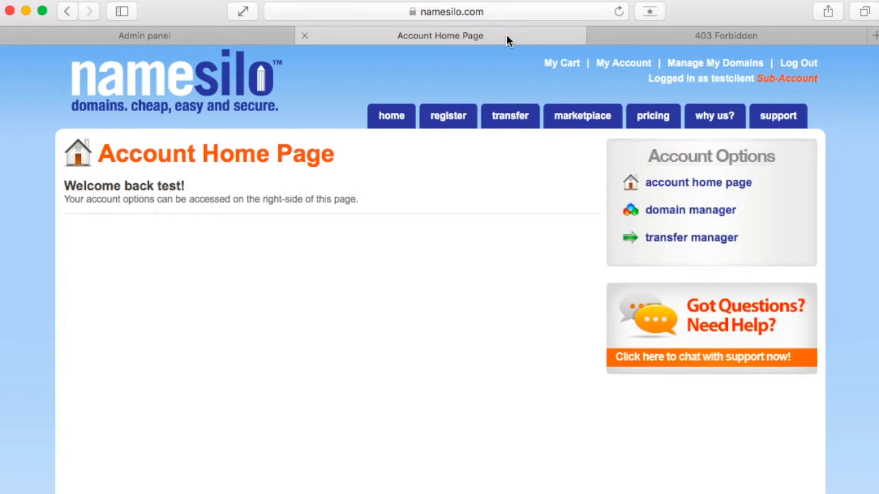
left_click(700, 210)
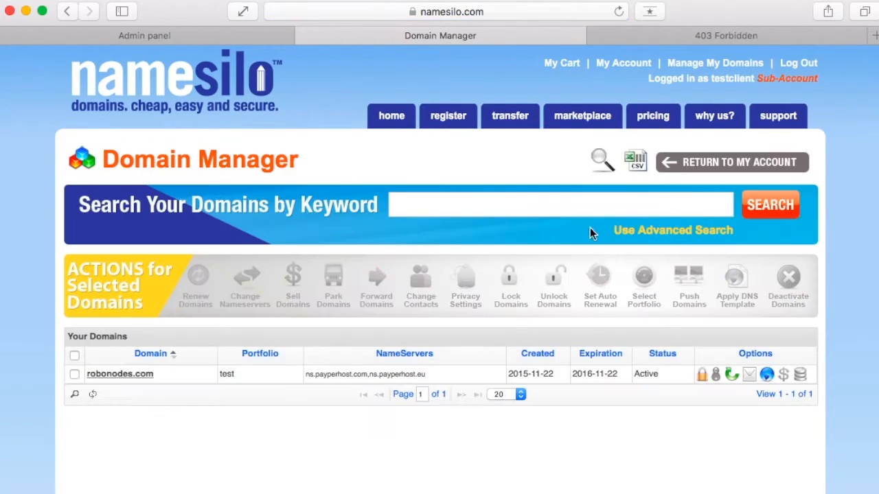
left_click(141, 375)
scroll(141, 375, "down", 5)
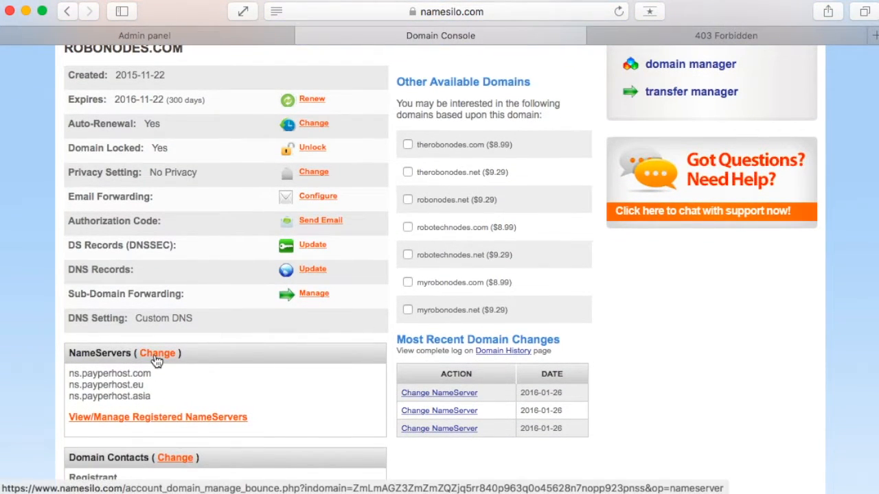
left_click(155, 353)
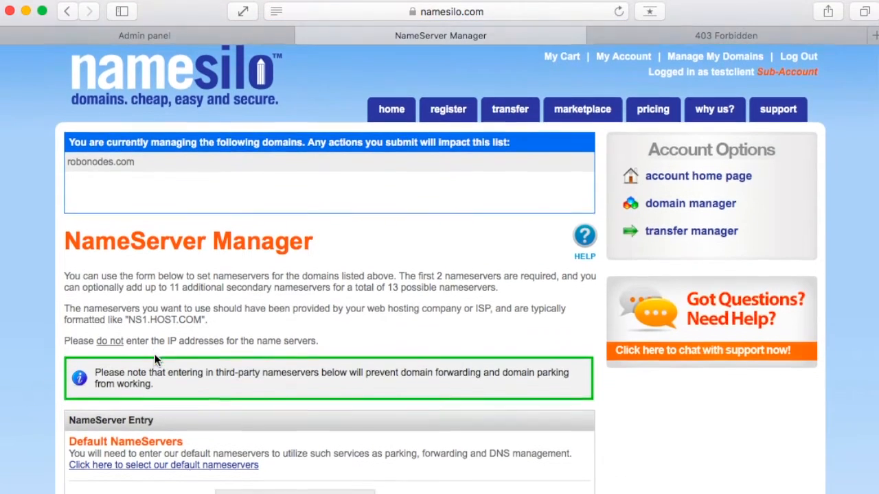
Submit ns.payperhost.com, ns.payperhost.eu and ns.payperhost.asia as nameservers 1 to 3 of robonodes.com
scroll(155, 353, "down", 3)
scroll(155, 353, "down", 2)
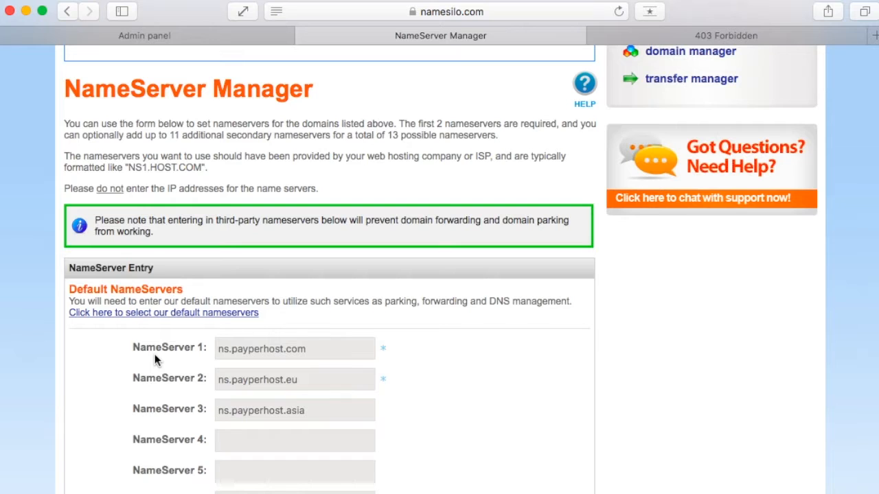
scroll(154, 354, "down", 3)
scroll(154, 353, "down", 5)
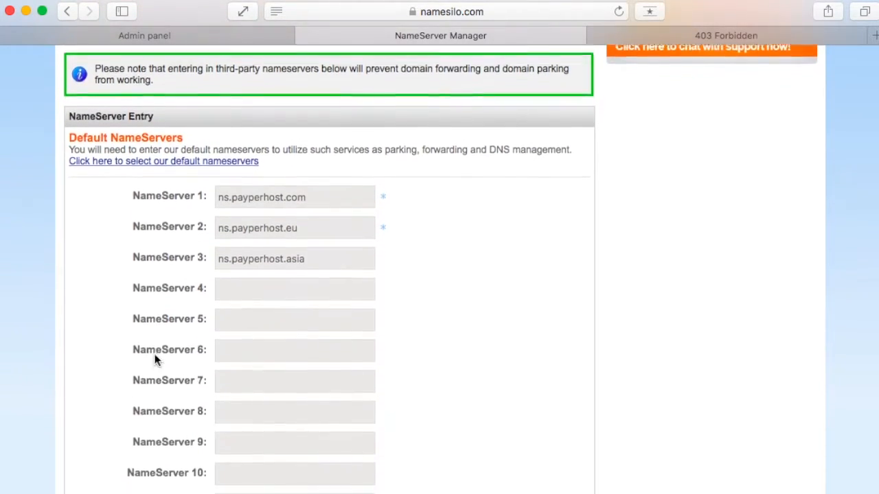
scroll(154, 354, "down", 3)
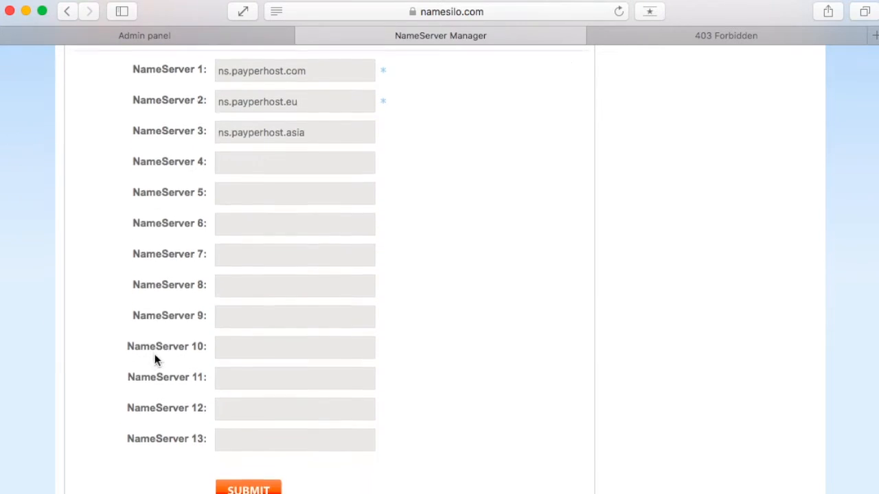
left_click(238, 446)
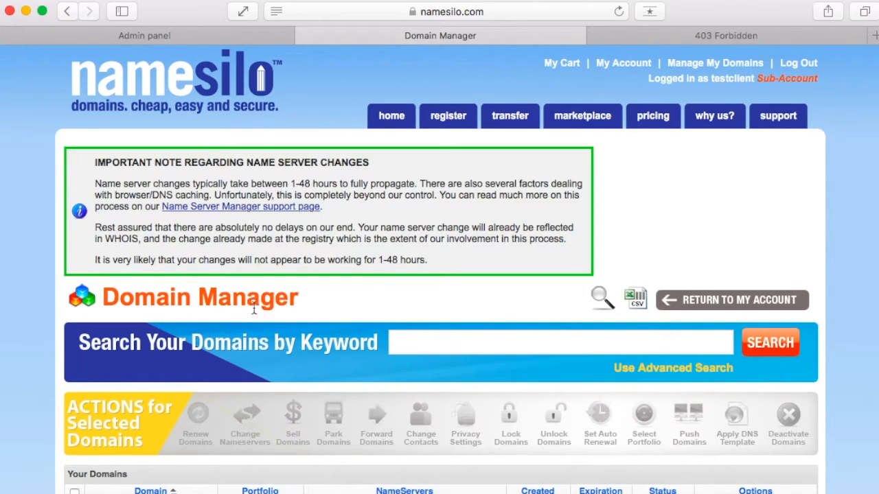
Switch to the PayPerHost admin panel, add the domain robonodes.com with the Miami, USA location, and view its website
left_click(174, 39)
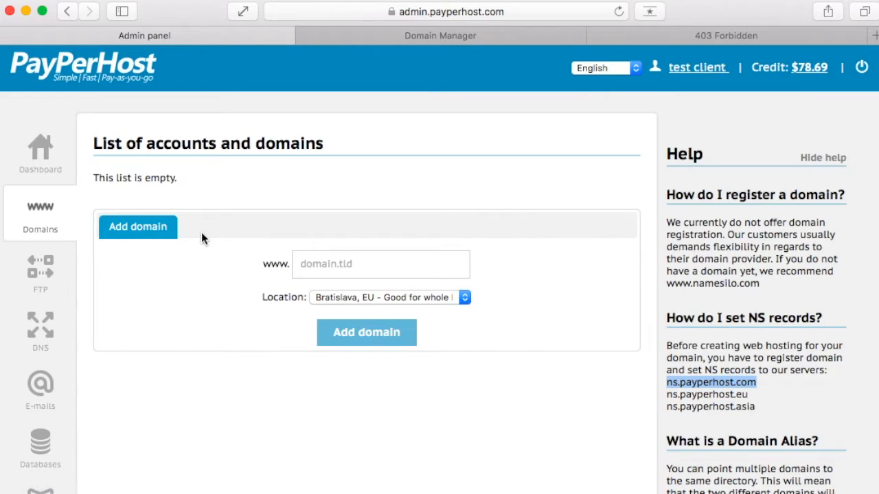
left_click(335, 264)
type("robonodes.com")
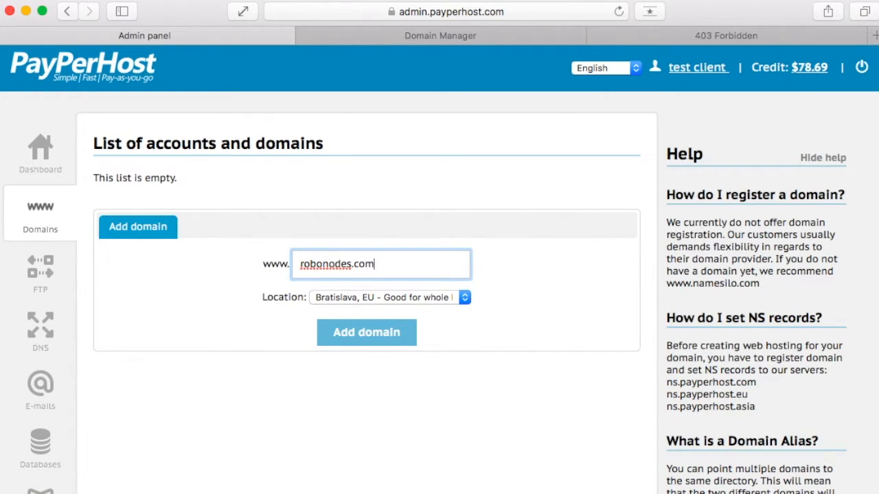
left_click(363, 297)
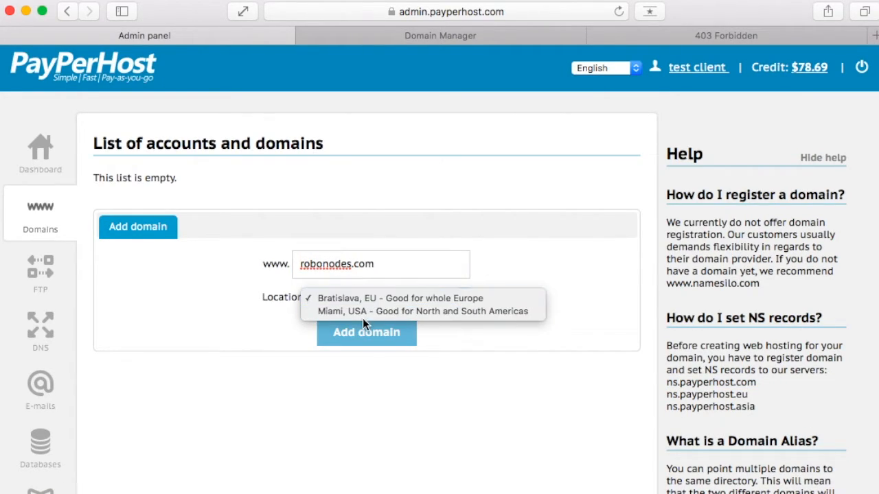
left_click(362, 316)
left_click(364, 334)
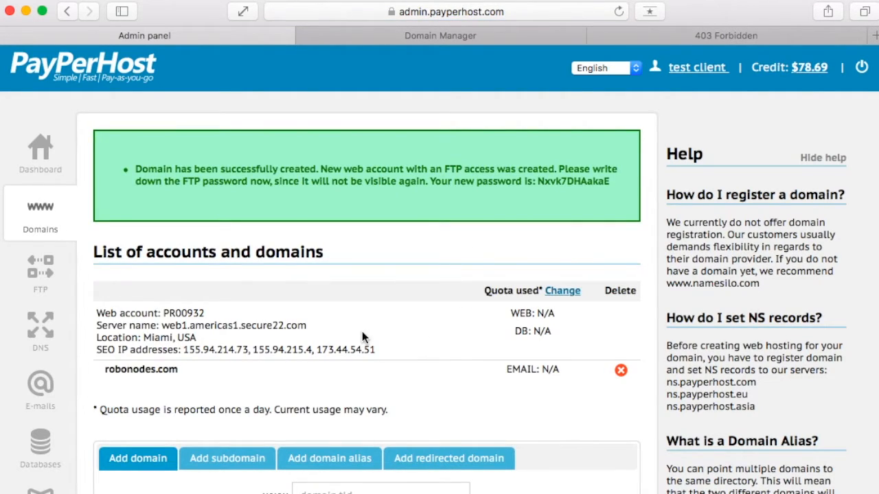
left_click(741, 35)
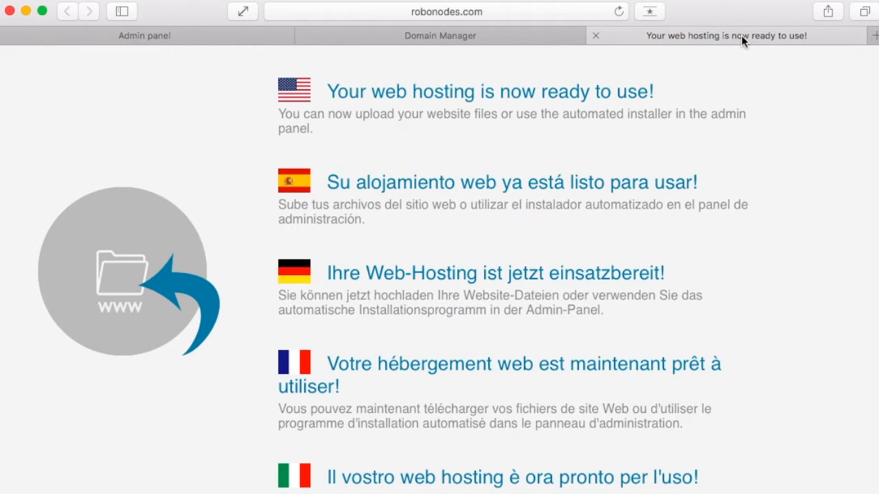
Return to the PayPerHost admin panel and create a database named robonodes for the new web account
left_click(188, 36)
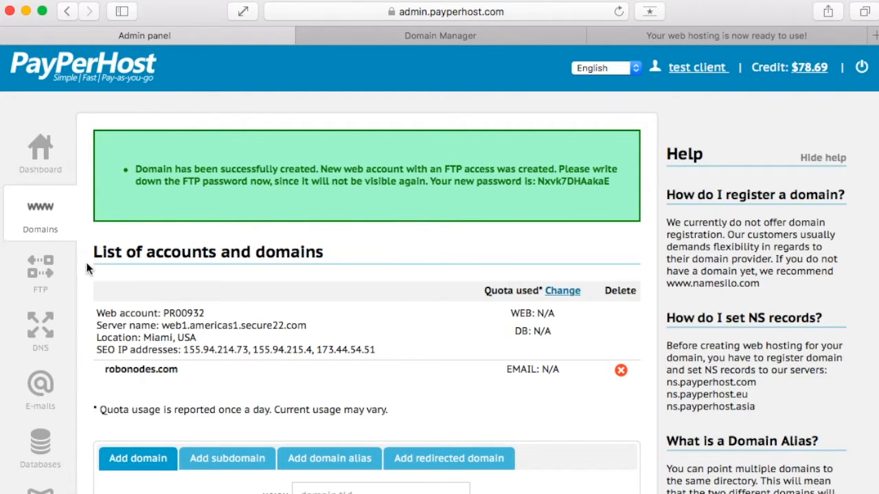
left_click(41, 443)
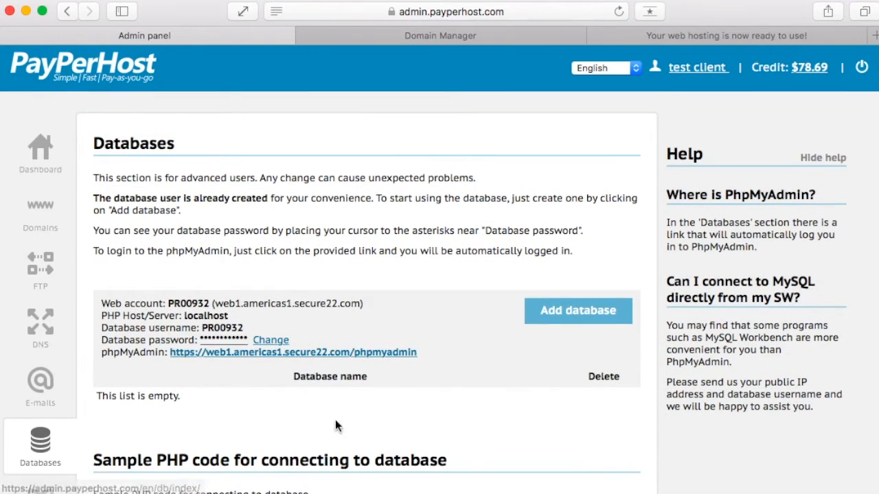
left_click(553, 315)
left_click(410, 230)
type("robonodes")
left_click(547, 230)
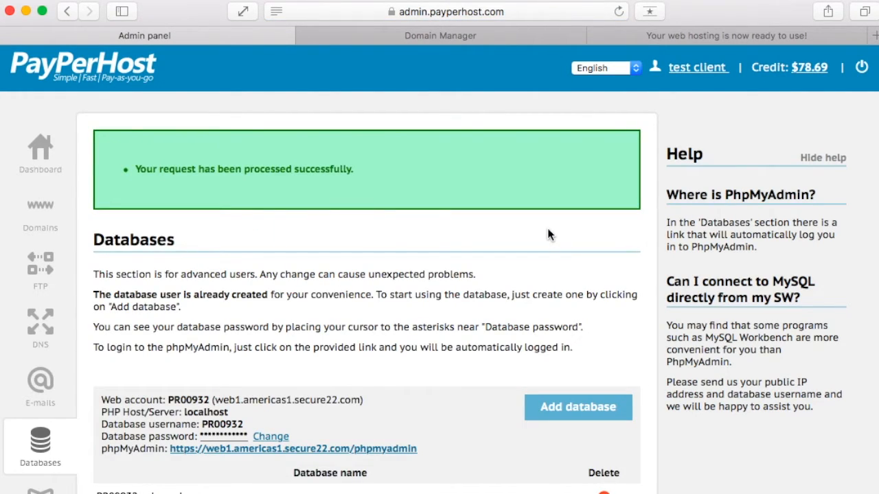
scroll(547, 229, "down", 5)
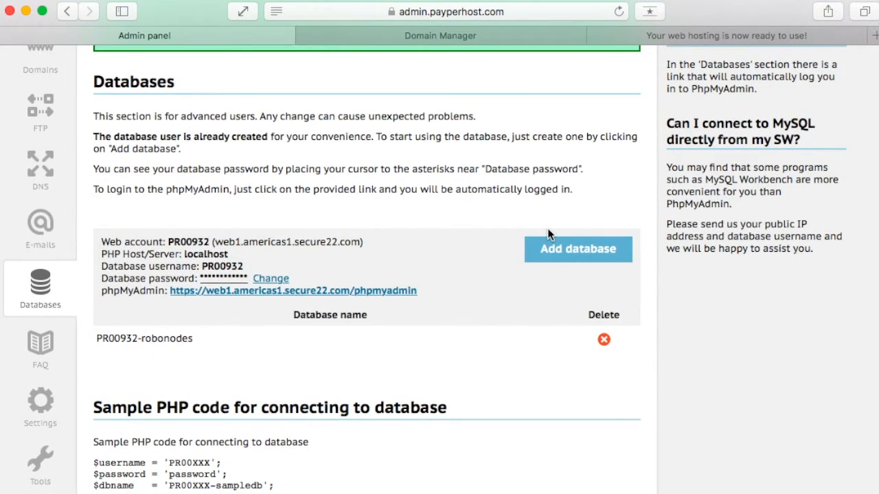
Launch the automated installer for robonodes.com and start the WordPress install wizard
left_click(40, 461)
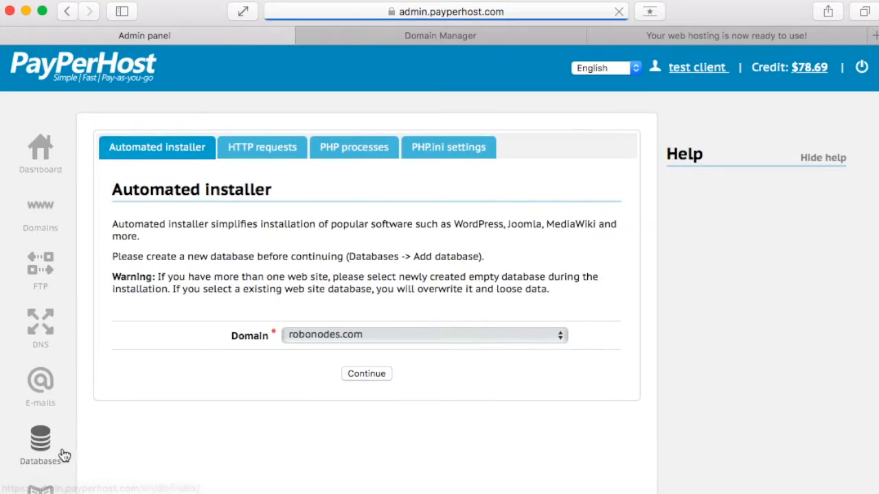
left_click(353, 373)
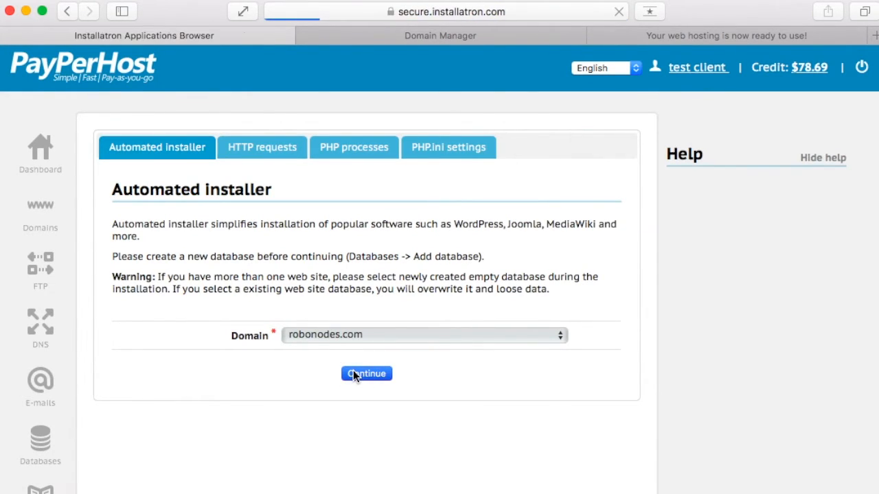
scroll(352, 374, "down", 2)
scroll(352, 373, "down", 10)
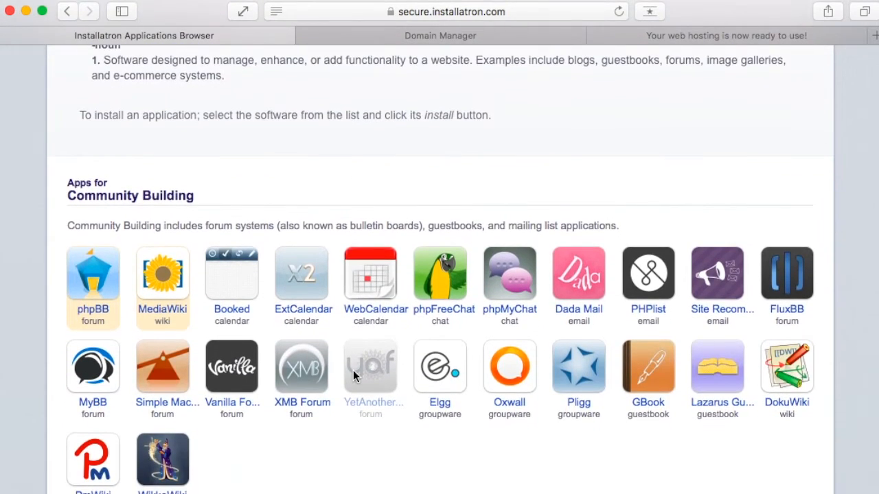
scroll(353, 371, "down", 1)
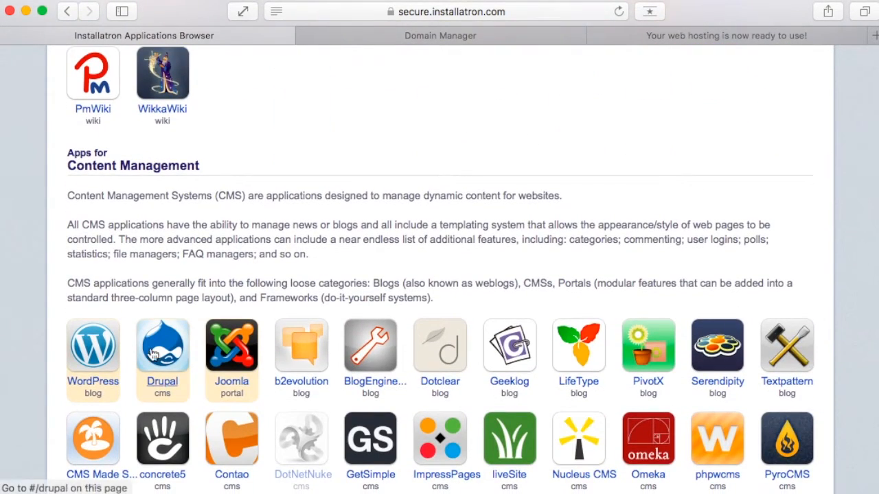
left_click(98, 348)
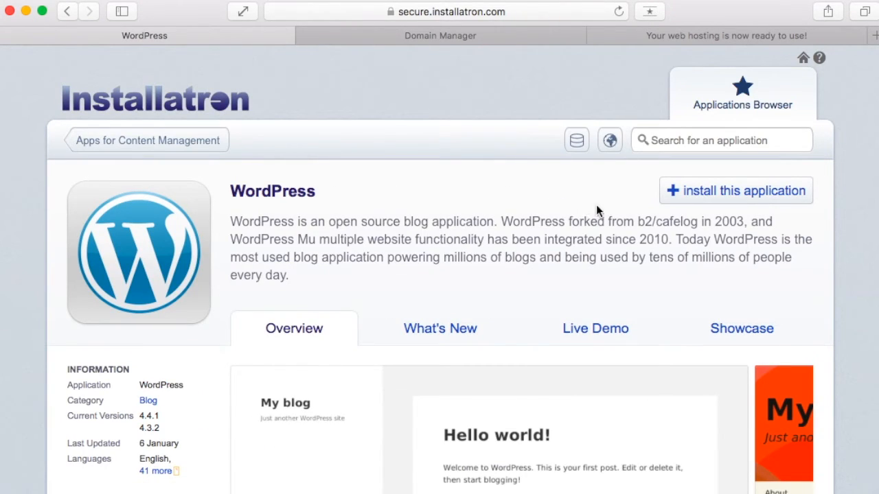
left_click(708, 197)
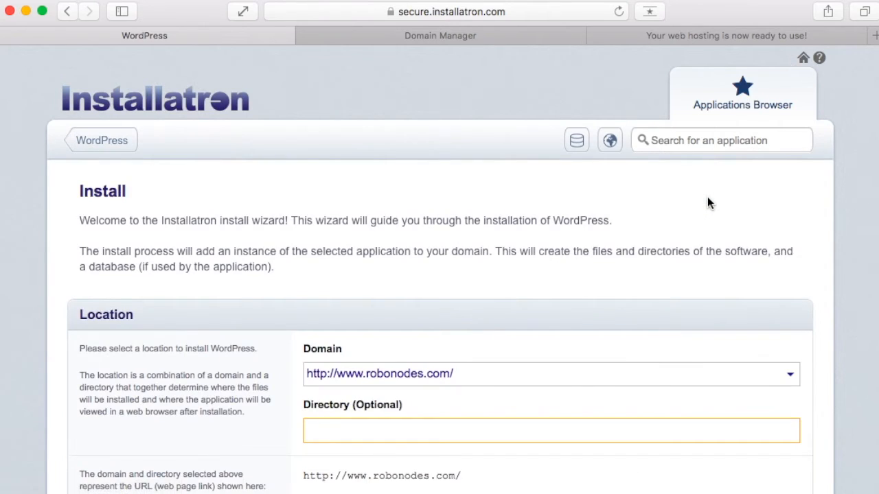
Install WordPress 4.4.1 in English on robonodes.com using the robonodes database, and reload the live website
scroll(707, 196, "down", 5)
scroll(707, 202, "down", 5)
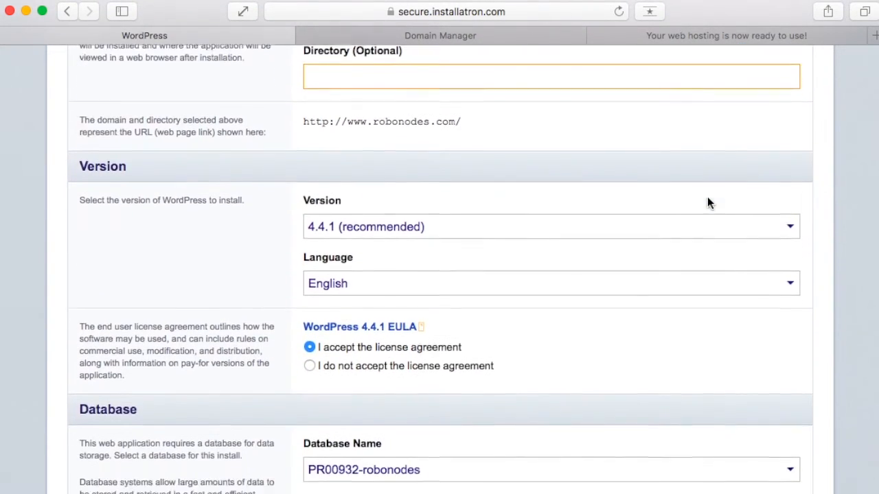
left_click(497, 345)
left_click(498, 345)
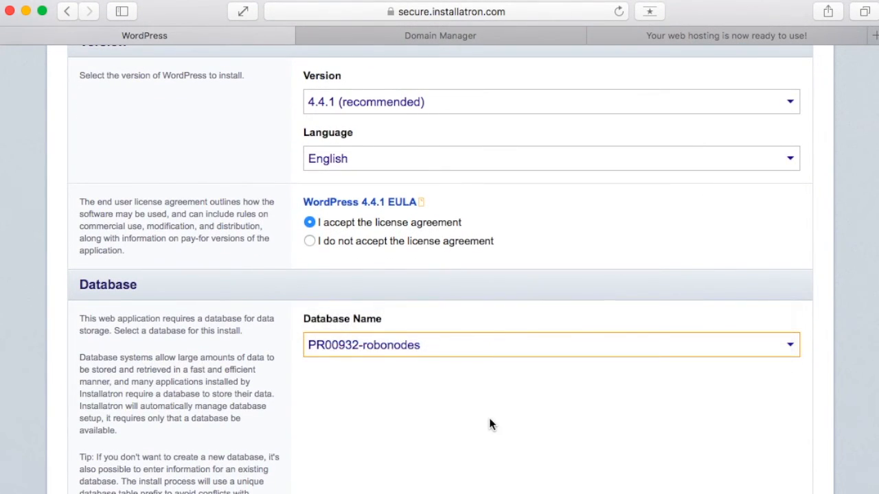
scroll(488, 418, "down", 18)
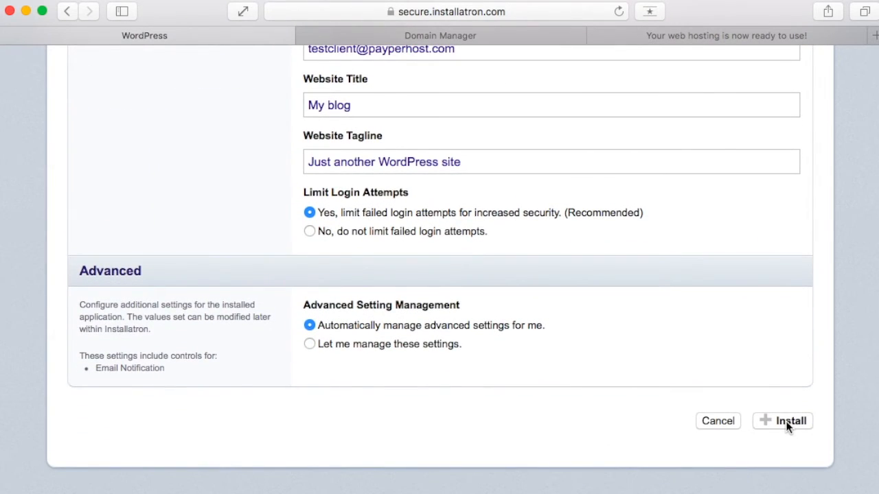
left_click(782, 431)
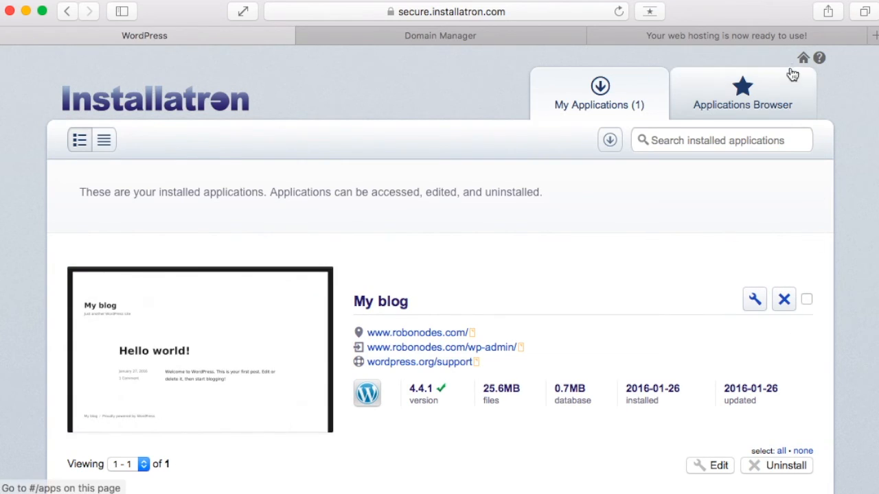
left_click(768, 35)
key("super+r")
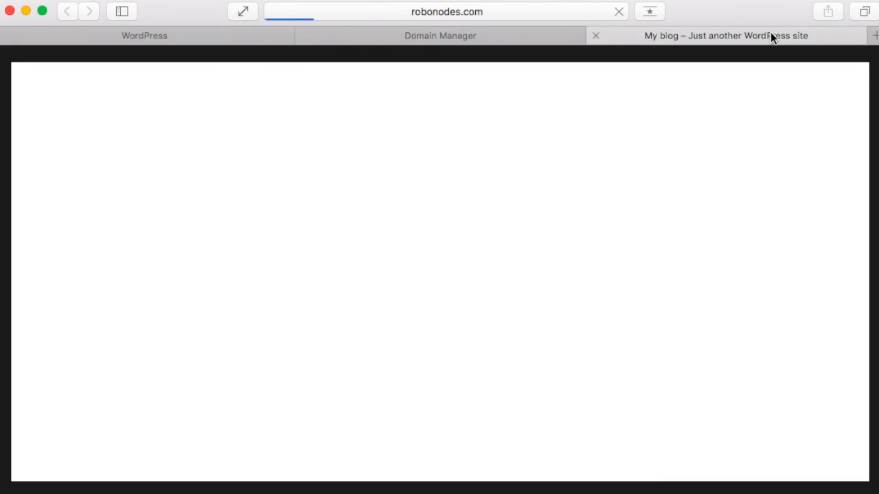